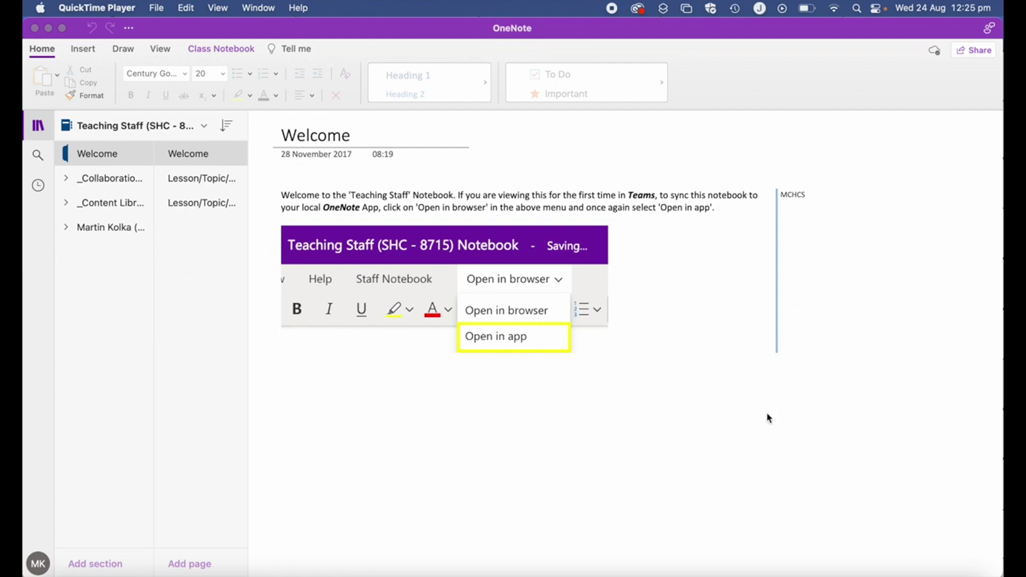
# Bring up the OneNote Class Notebook site in Chrome and begin creating a new class notebook
pyautogui.click(952, 568)
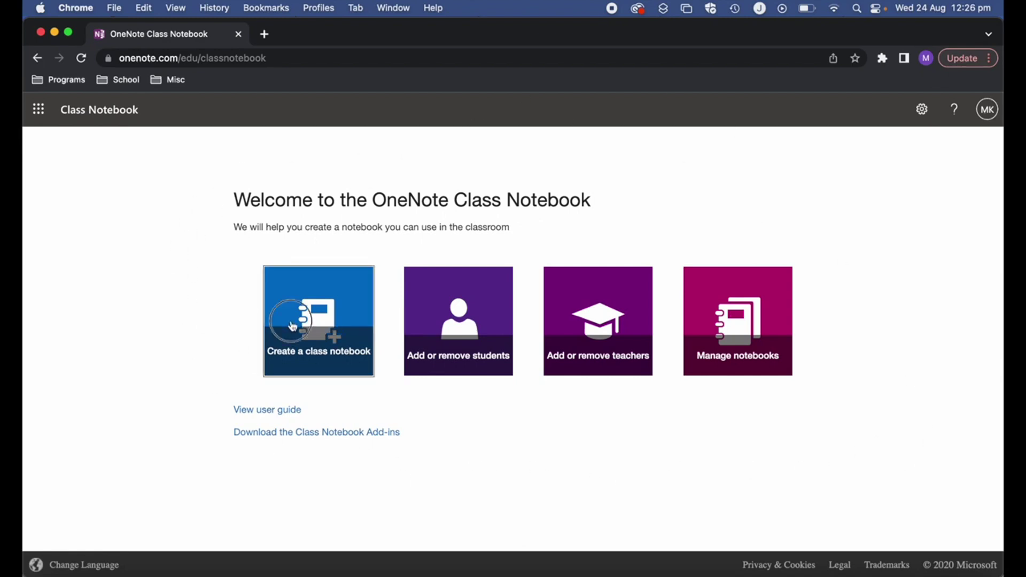
pyautogui.click(316, 326)
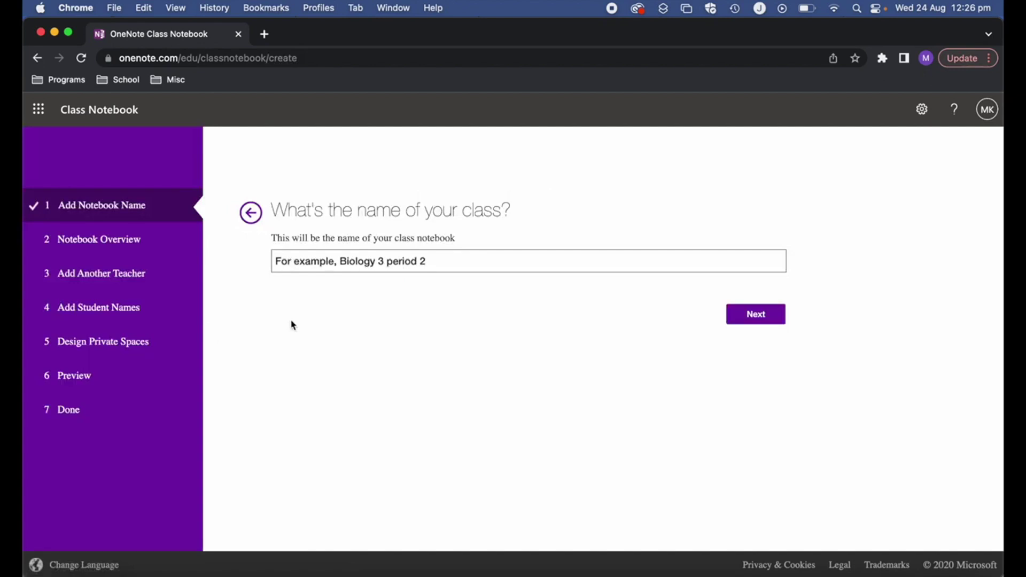
# Enter 'Test Class' as the class name and continue past the notebook overview
pyautogui.click(334, 265)
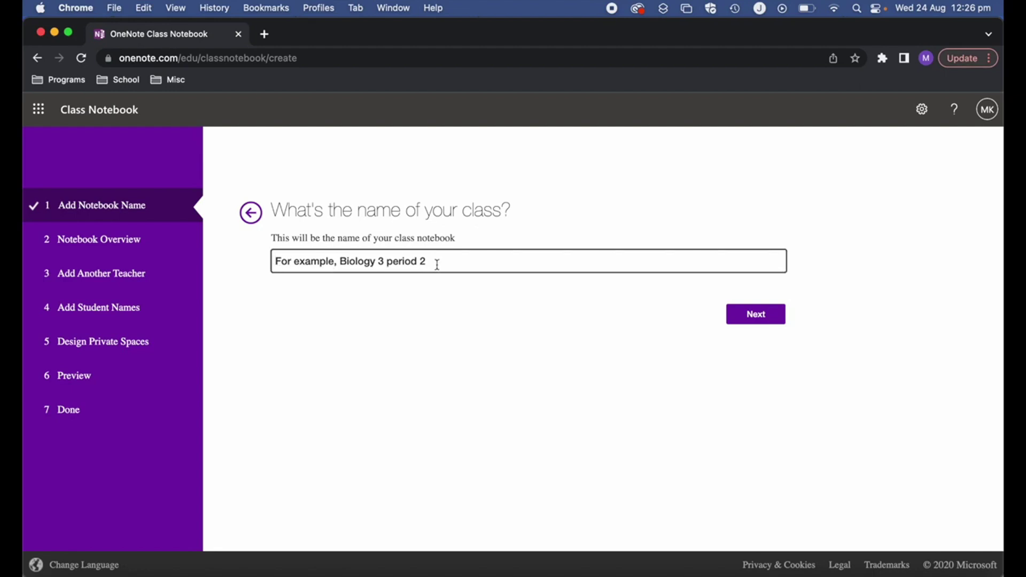
pyautogui.write('Test Class')
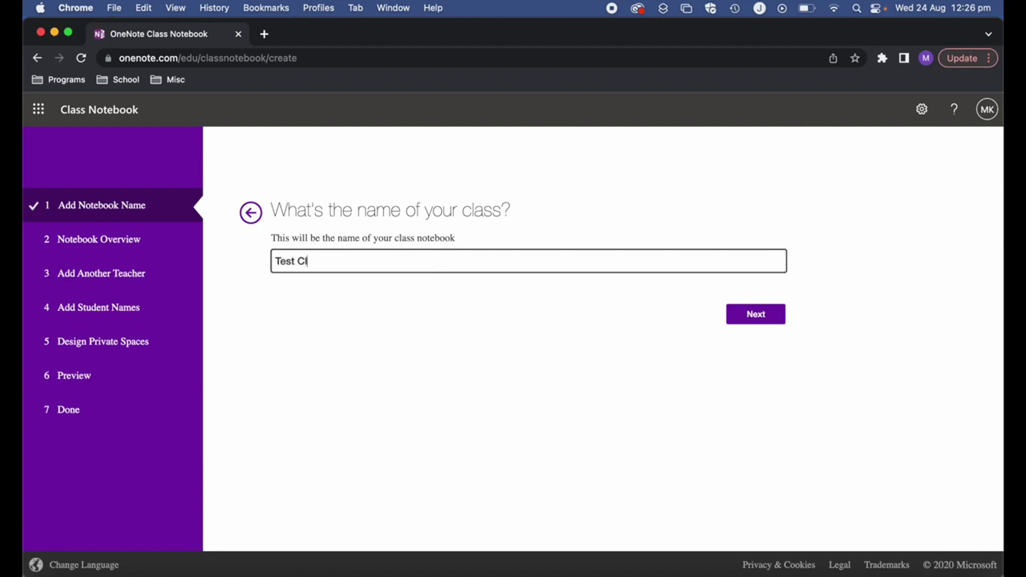
pyautogui.click(752, 316)
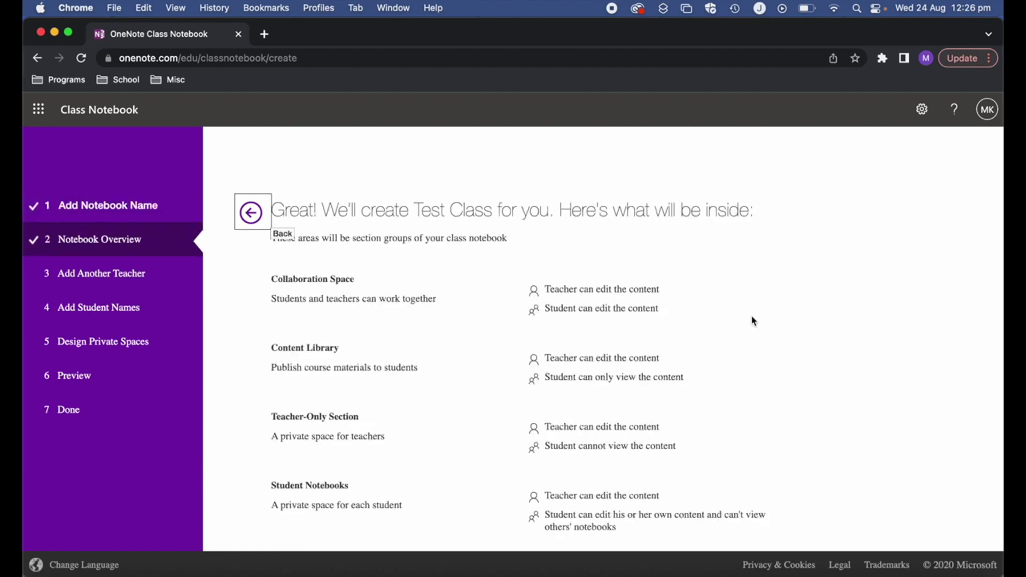
pyautogui.scroll(-2, 436, 308)
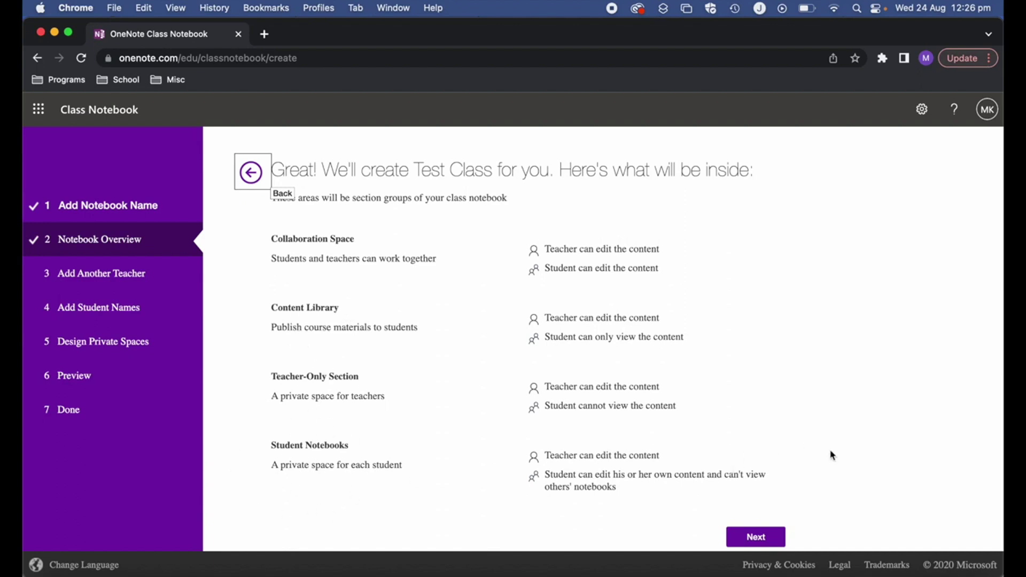
pyautogui.click(756, 536)
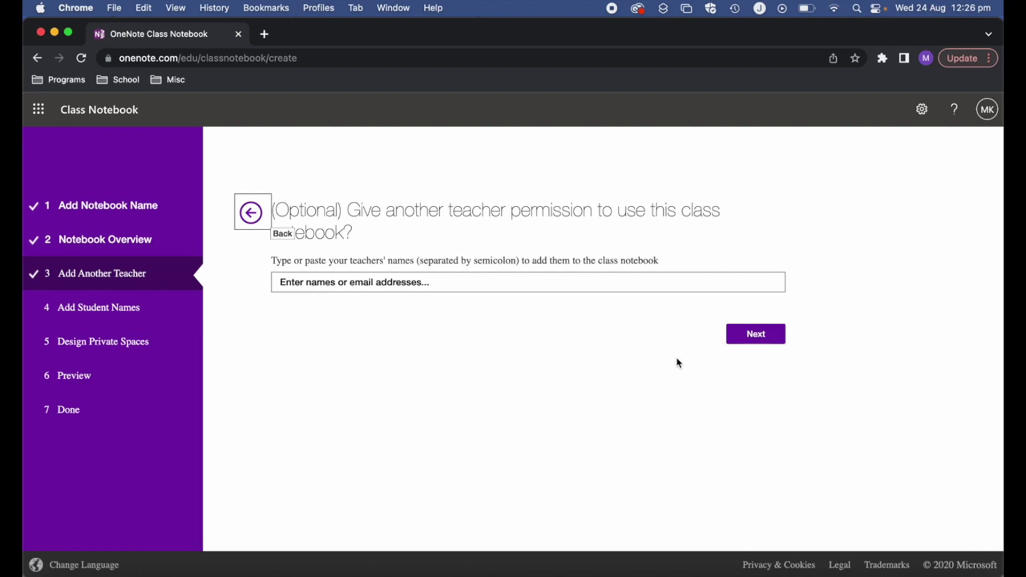
# Skip the Add Another Teacher and Add Student Names steps without adding anyone
pyautogui.click(743, 339)
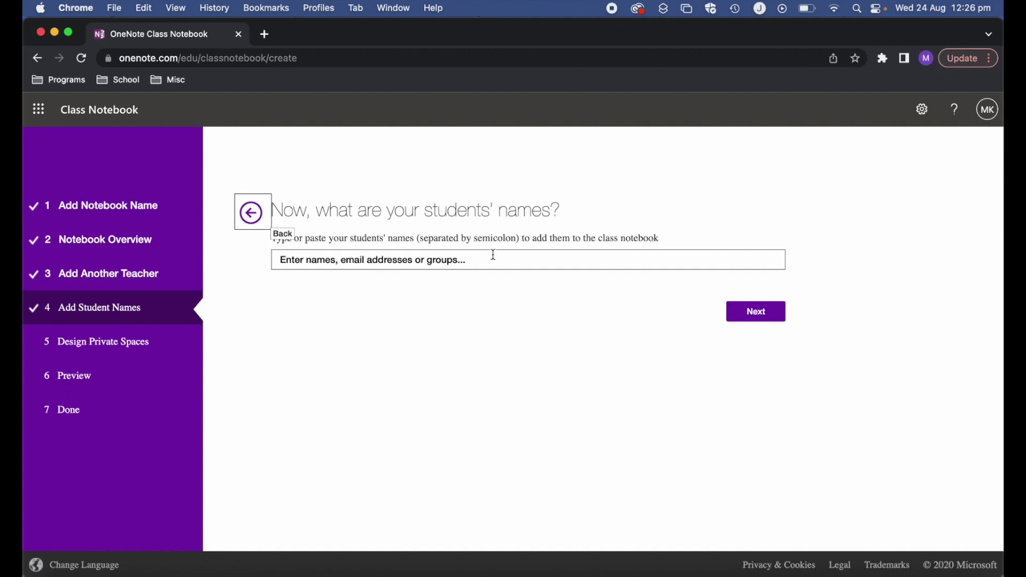
pyautogui.click(750, 320)
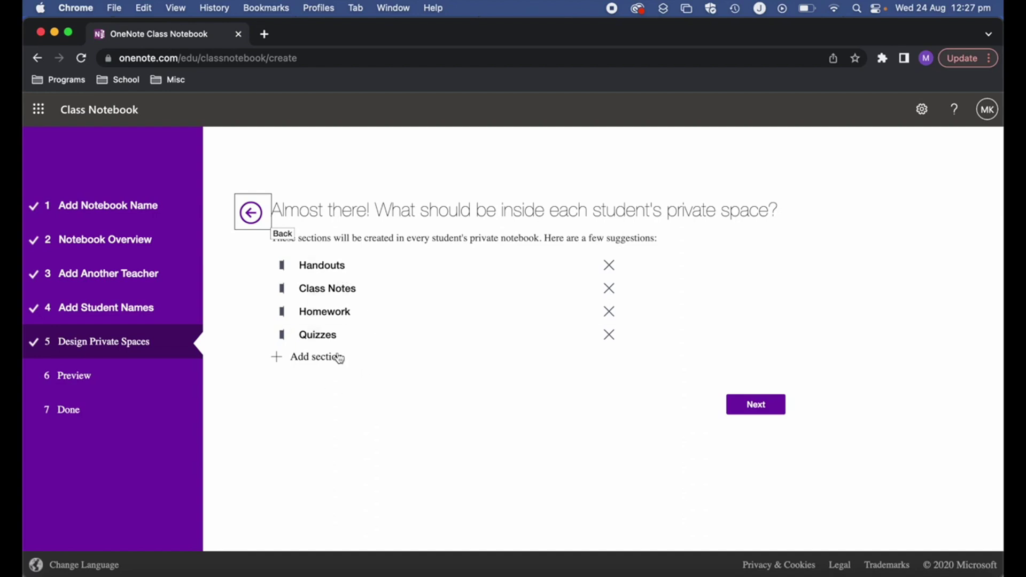
# Keep Handouts, Class Notes, Homework and Quizzes as student sections and create the notebook
pyautogui.click(745, 416)
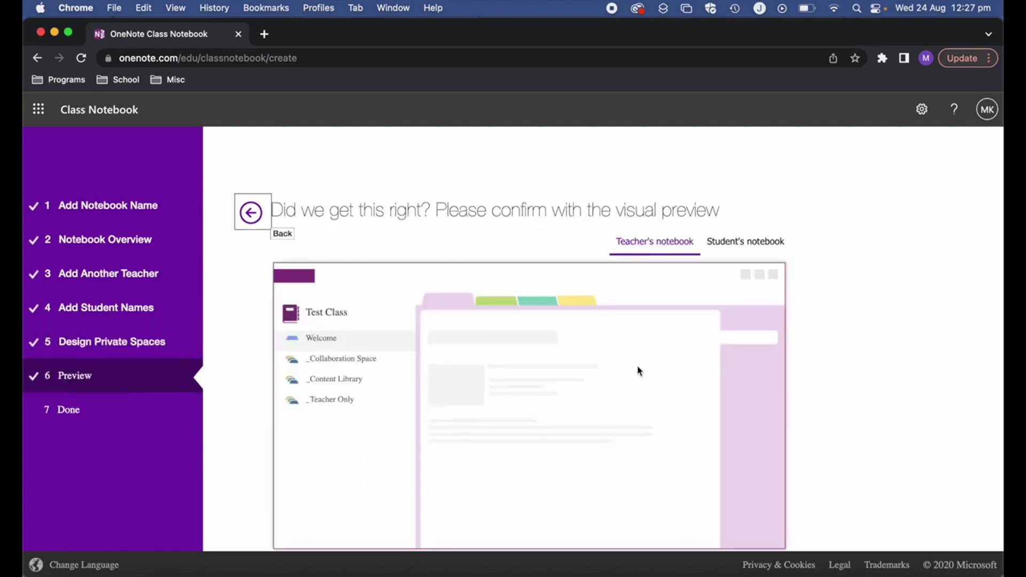
pyautogui.scroll(-2, 836, 310)
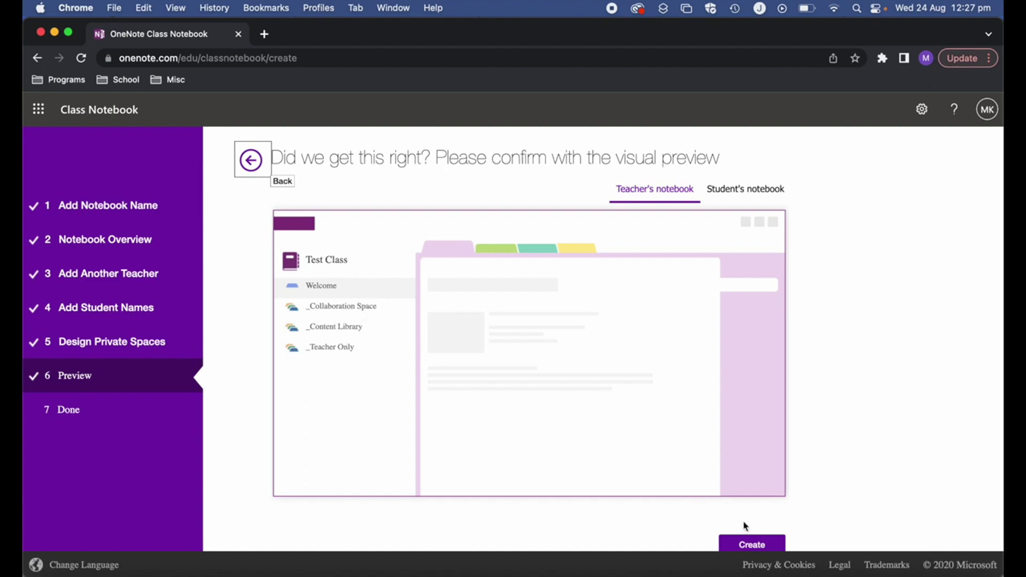
pyautogui.click(744, 543)
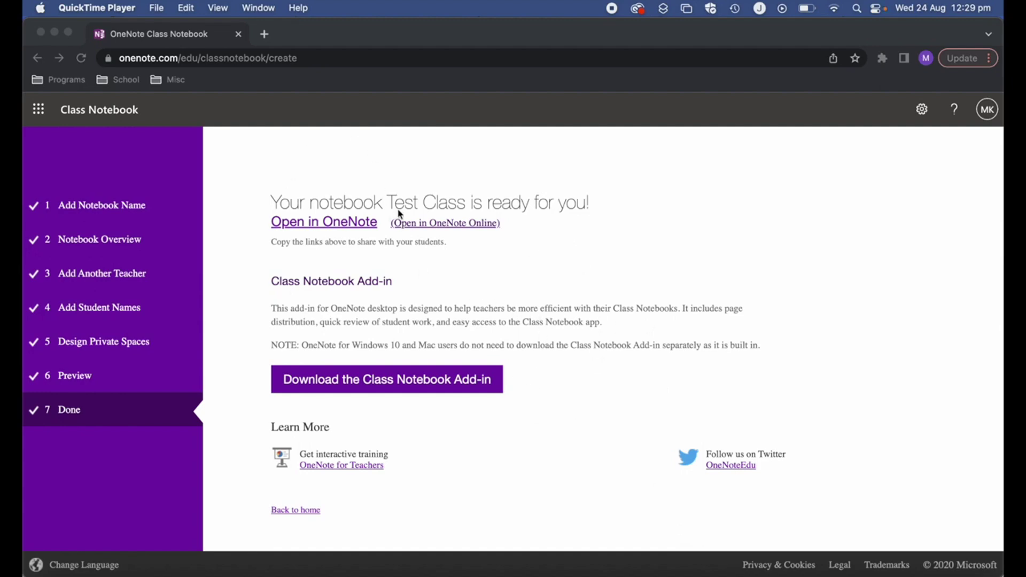
# Open the finished Test Class notebook in OneNote Online
pyautogui.click(416, 224)
pyautogui.click(422, 225)
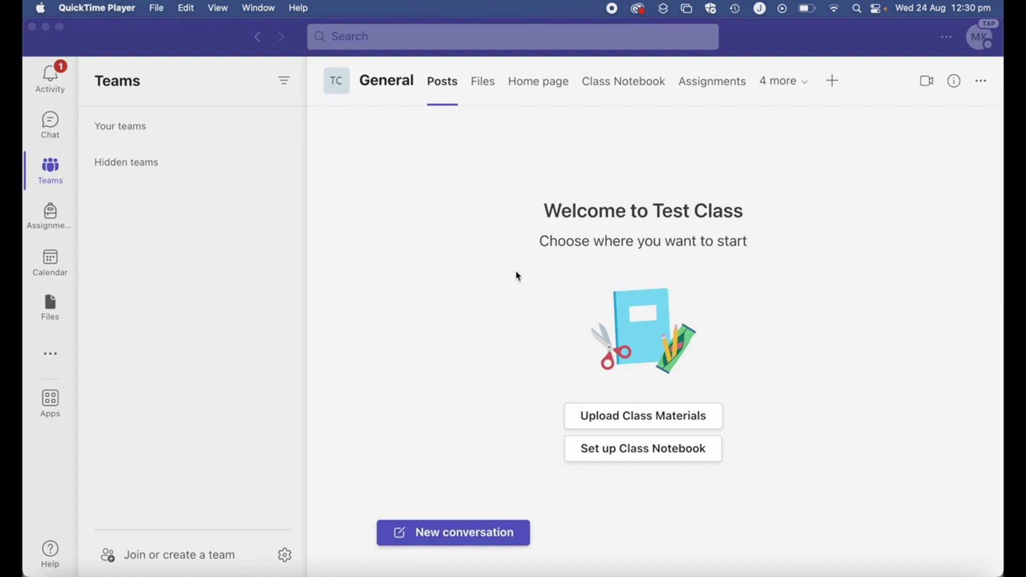
# In the Test Class team, go to the Class Notebook tab and show its setup options
pyautogui.click(616, 108)
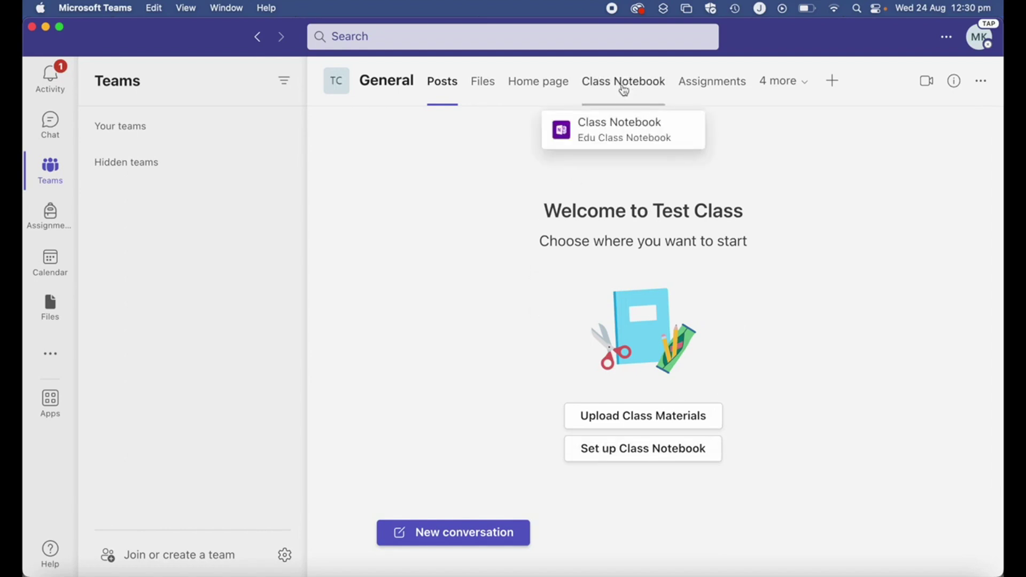
pyautogui.click(623, 453)
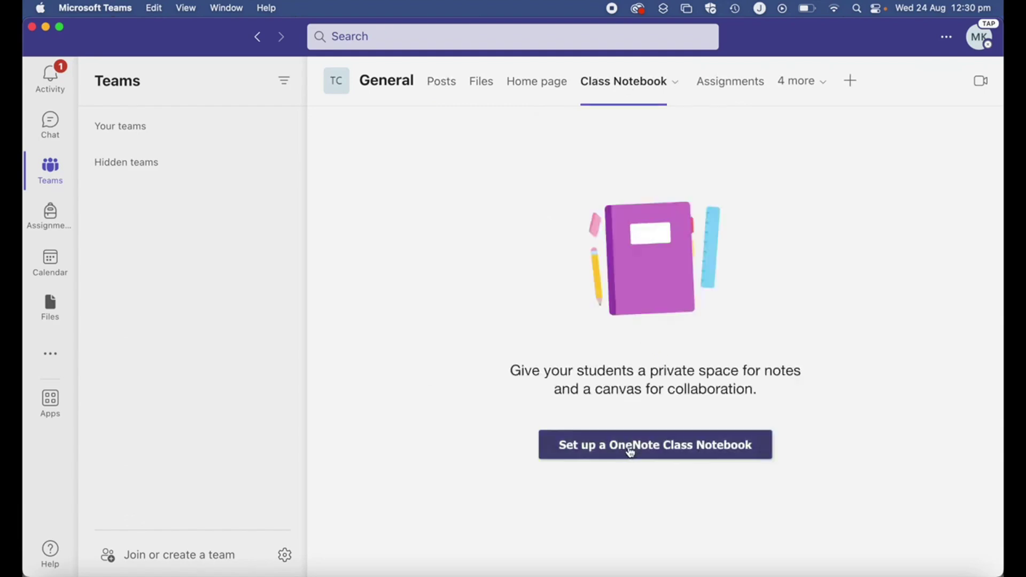
pyautogui.click(631, 453)
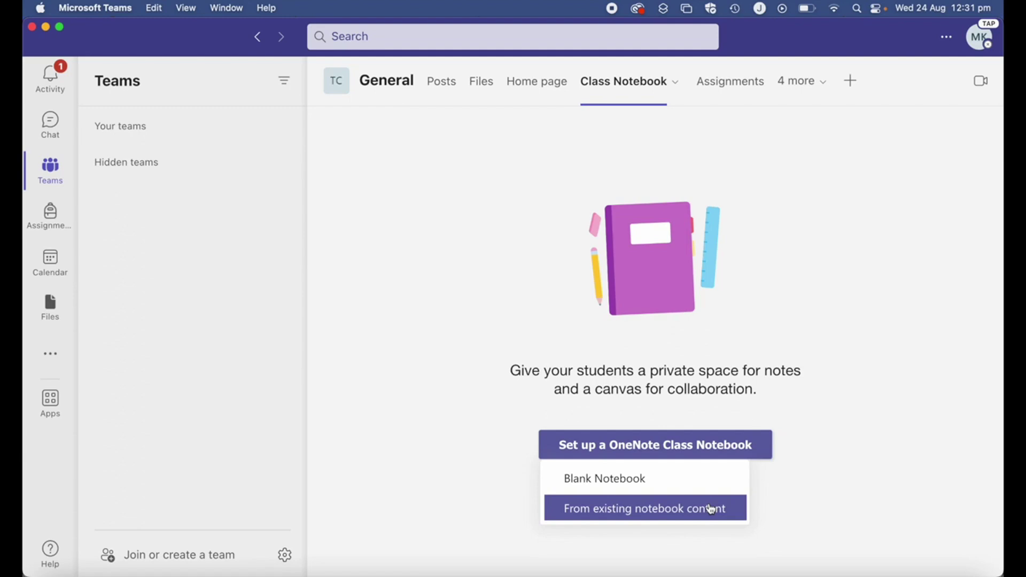
# Create a Blank Notebook class notebook with the default student sections
pyautogui.click(638, 481)
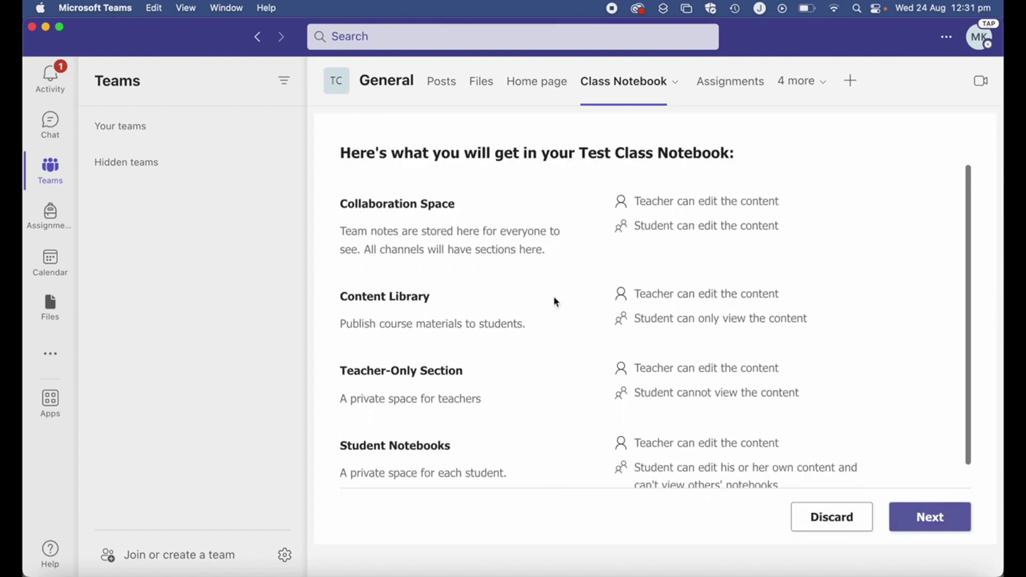
pyautogui.click(927, 523)
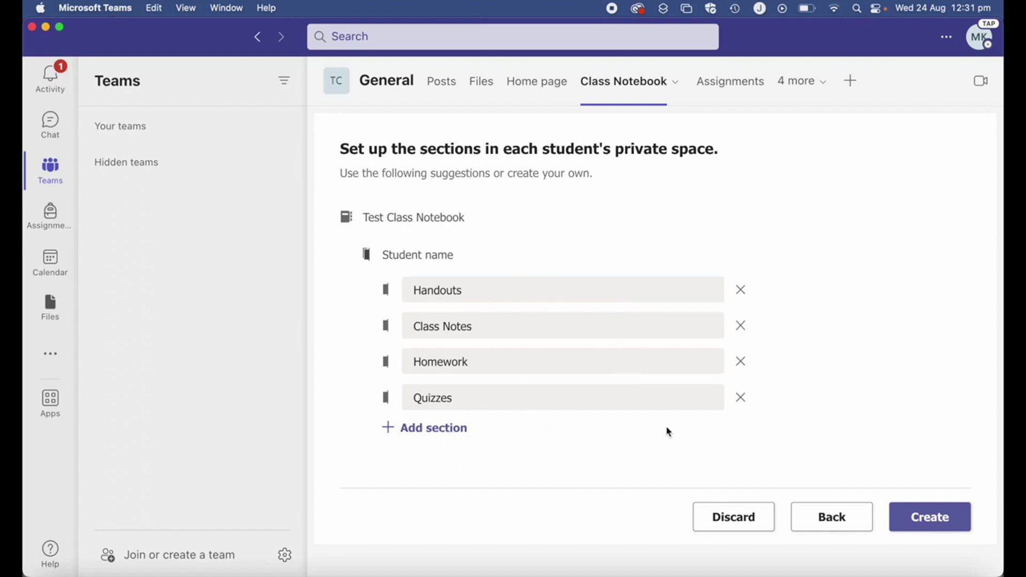
pyautogui.click(909, 530)
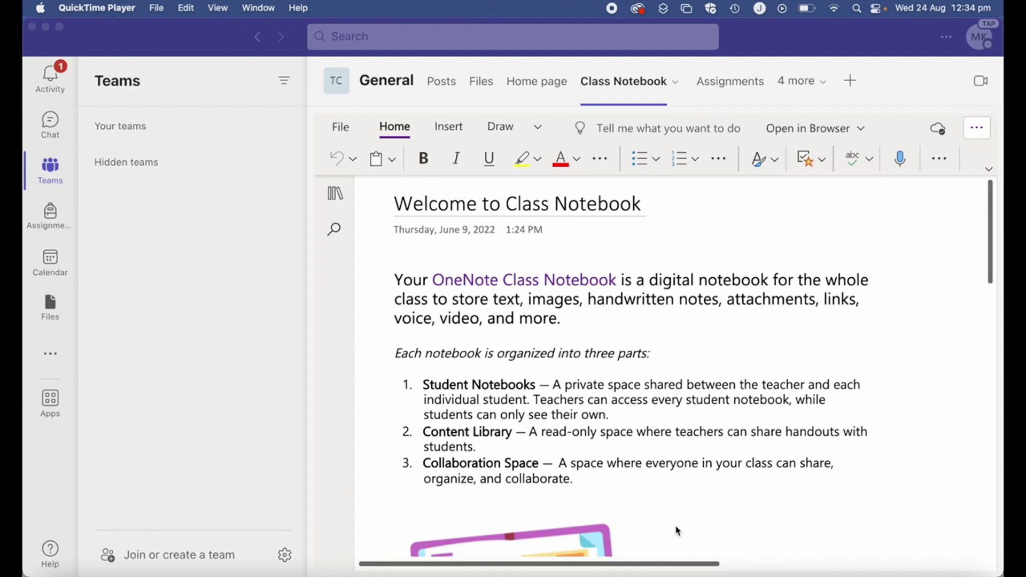
# Open the Test Class Notebook in the web browser from Teams' Open in Browser menu
pyautogui.click(335, 194)
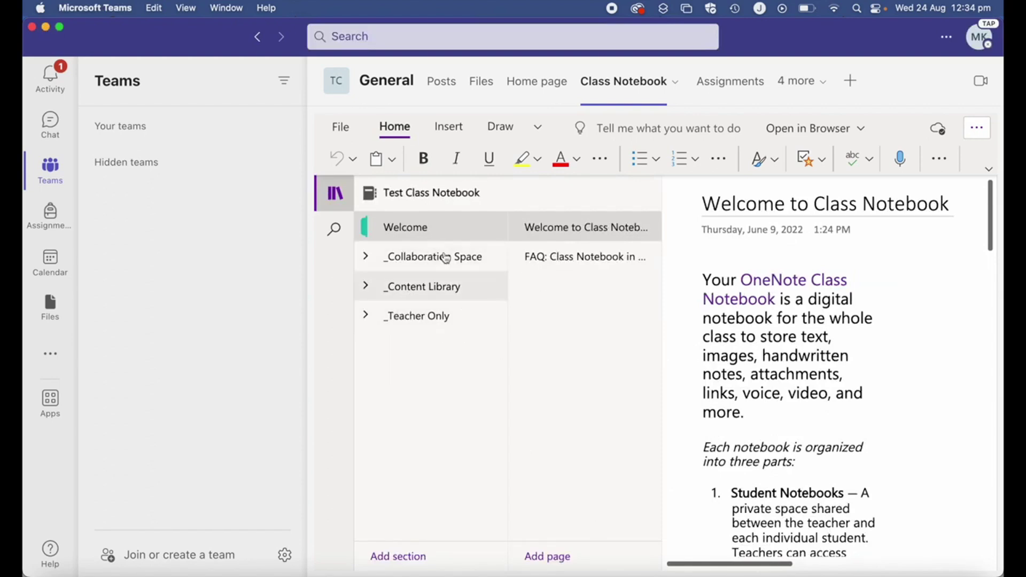
pyautogui.click(335, 196)
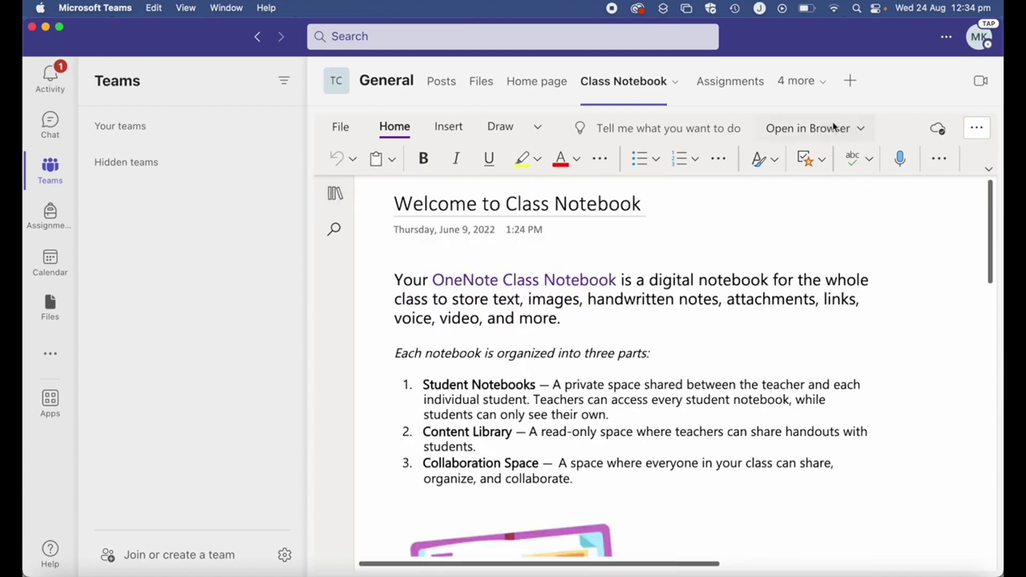
pyautogui.click(862, 130)
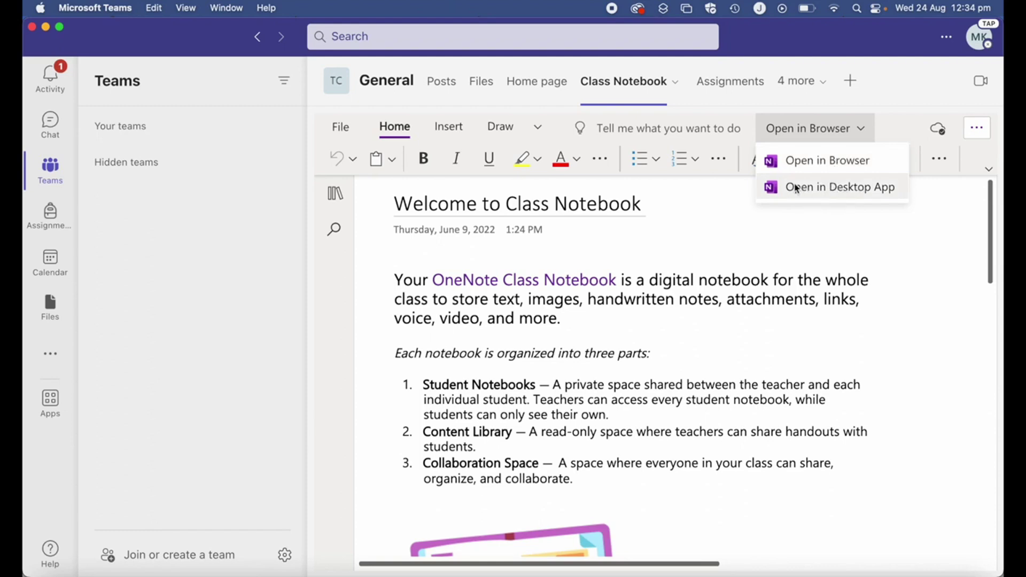
pyautogui.click(828, 160)
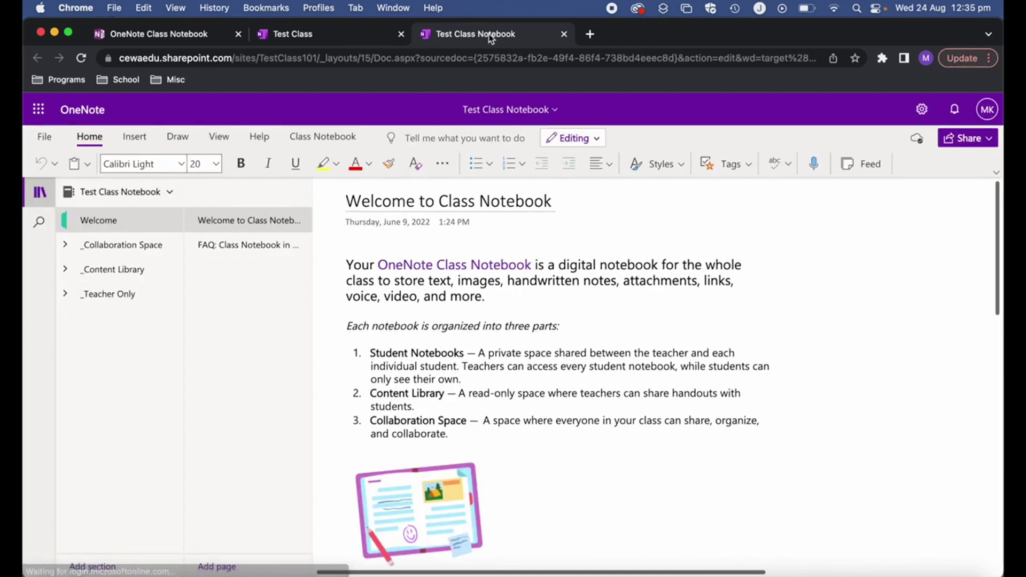
# Switch between browser tabs to settle on Test Class Notebook in OneNote for the web
pyautogui.click(330, 32)
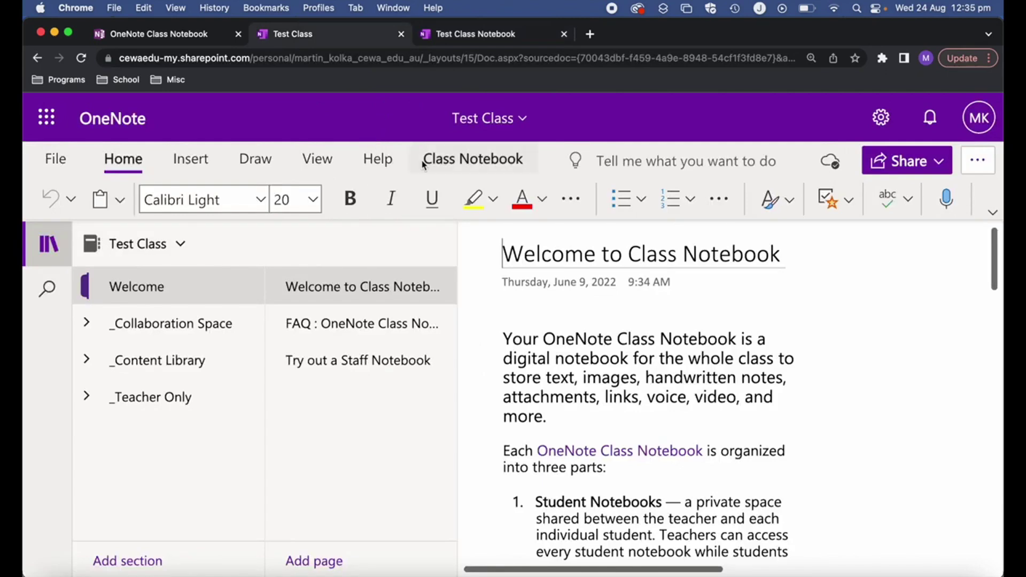
pyautogui.click(488, 34)
pyautogui.click(338, 36)
pyautogui.click(448, 36)
pyautogui.click(314, 33)
pyautogui.click(463, 38)
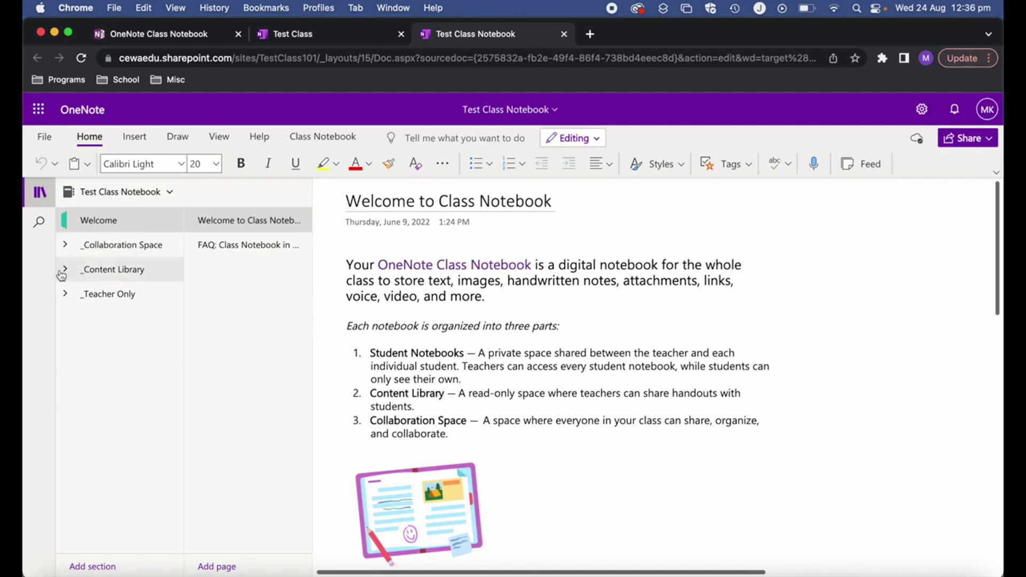
# Look inside the _Content Library group, then add a new section named 'Term 1'
pyautogui.click(124, 272)
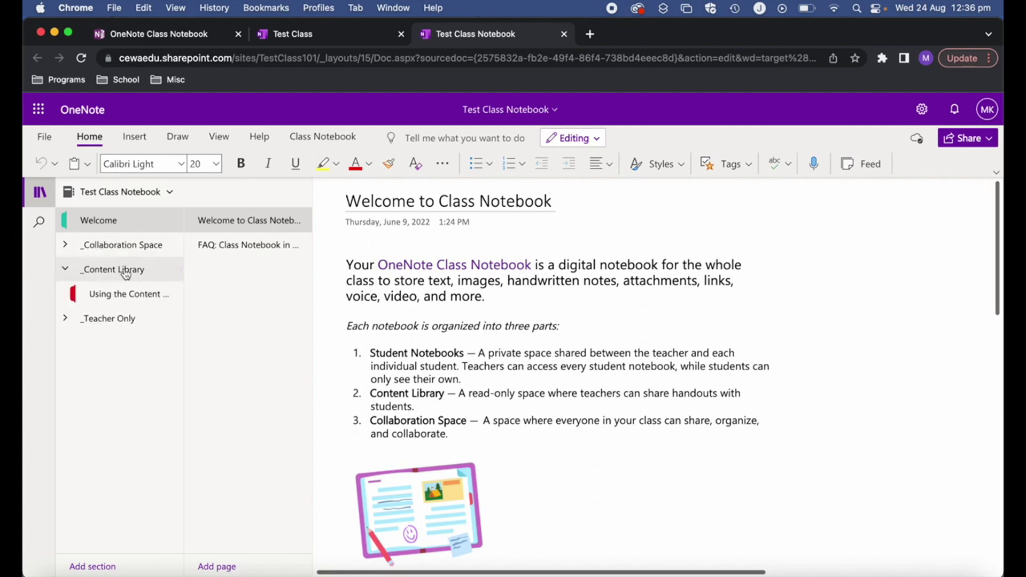
pyautogui.click(139, 293)
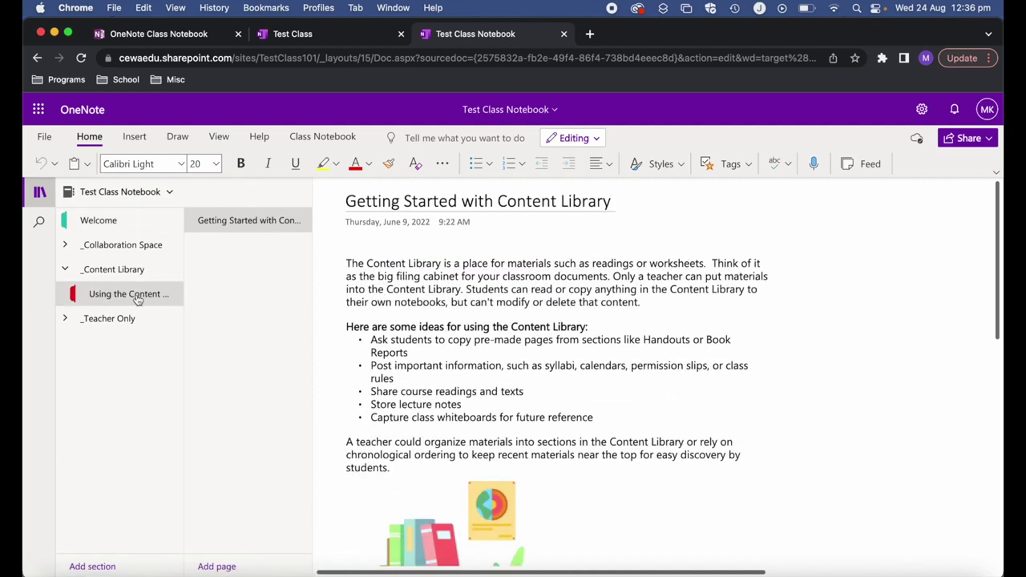
pyautogui.click(91, 566)
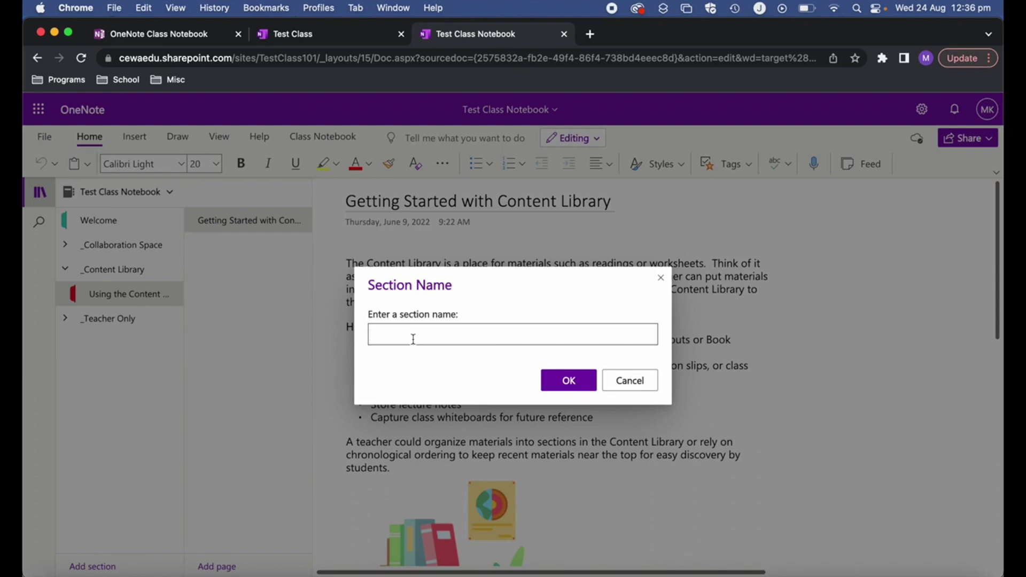
pyautogui.write('Term 1')
pyautogui.click(569, 386)
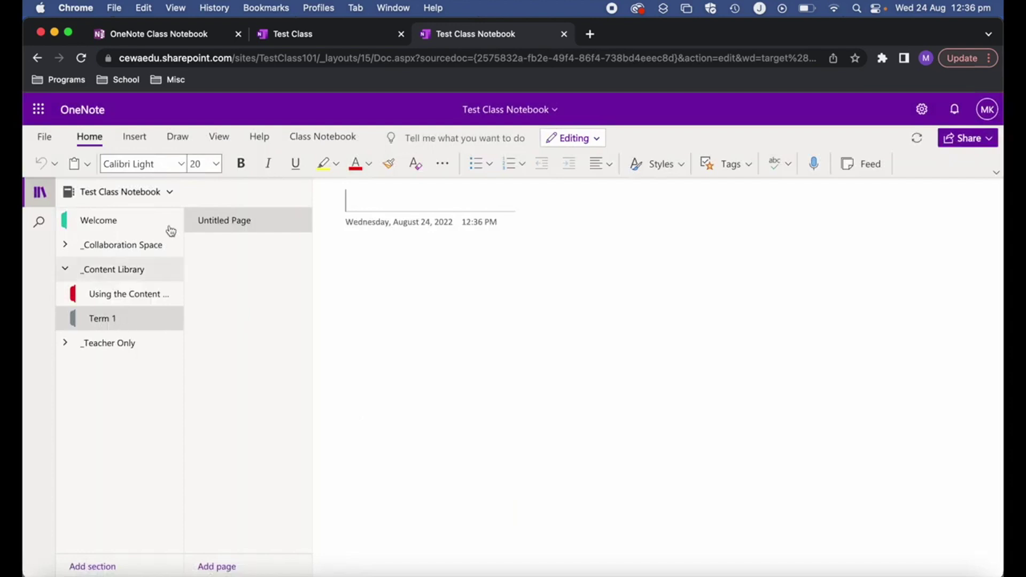
# Type '1.0 1st Topic' as the page title and correct it to '1.0 - 1st Topic'
pyautogui.write('1.0')
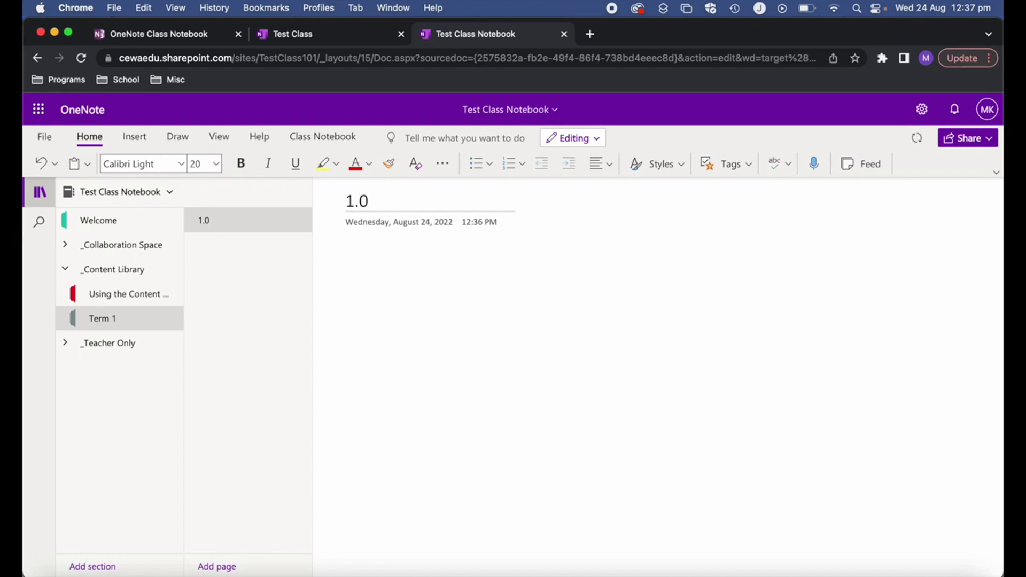
pyautogui.write(' 1st')
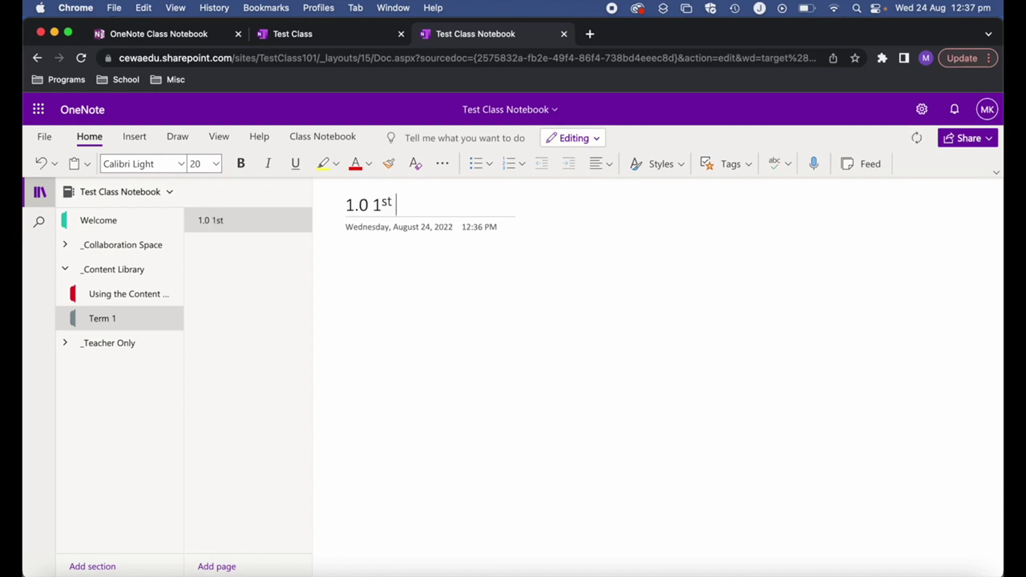
pyautogui.write(' Topic')
pyautogui.click(373, 205)
pyautogui.press('BackSpace')
pyautogui.write('-')
pyautogui.press('BackSpace')
pyautogui.write('-')
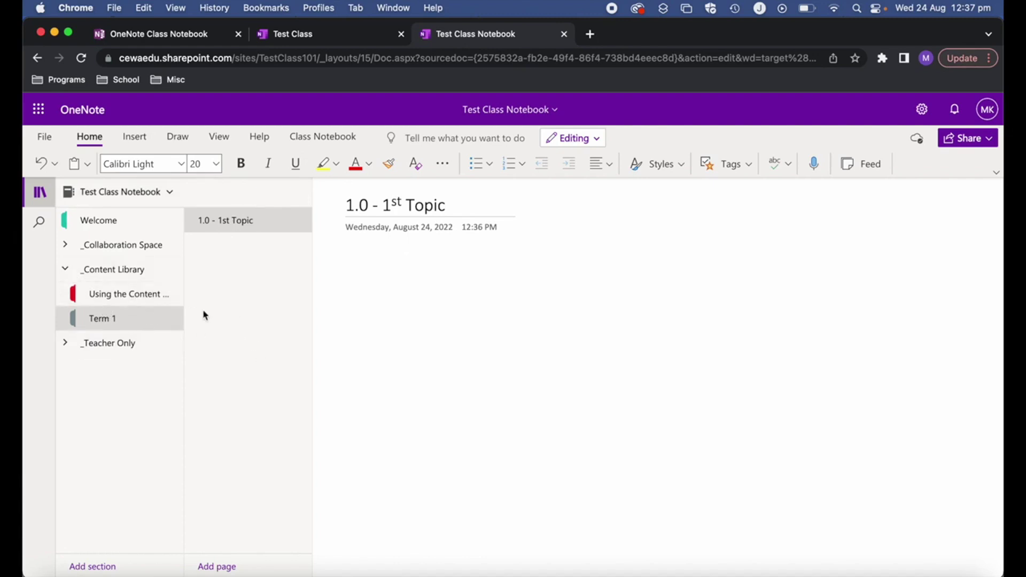
pyautogui.click(362, 301)
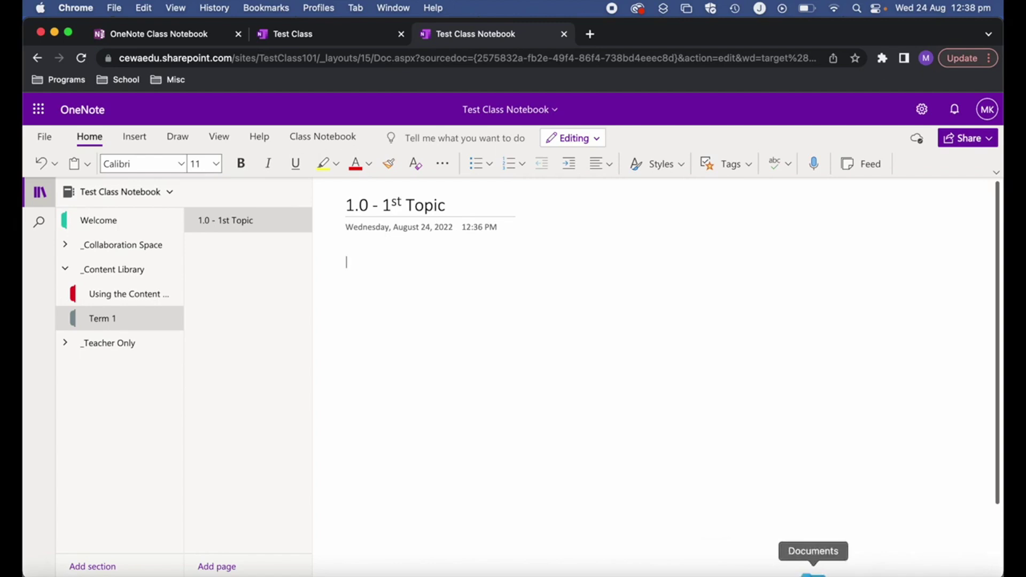
# Drag the ram.jpg picture from the Downloads folder onto the page body
pyautogui.click(813, 571)
pyautogui.click(802, 452)
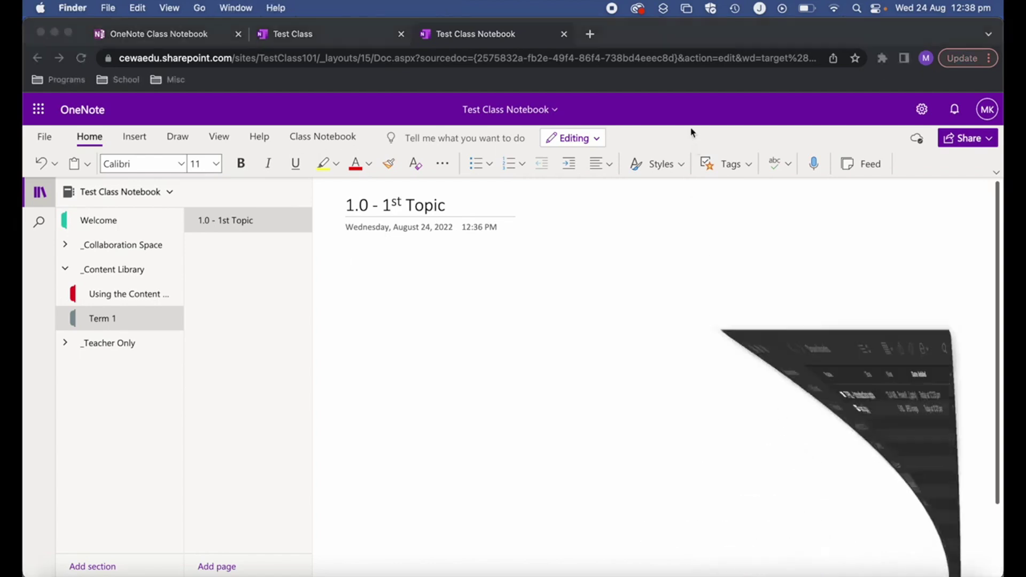
pyautogui.moveTo(544, 97); pyautogui.dragTo(357, 332)
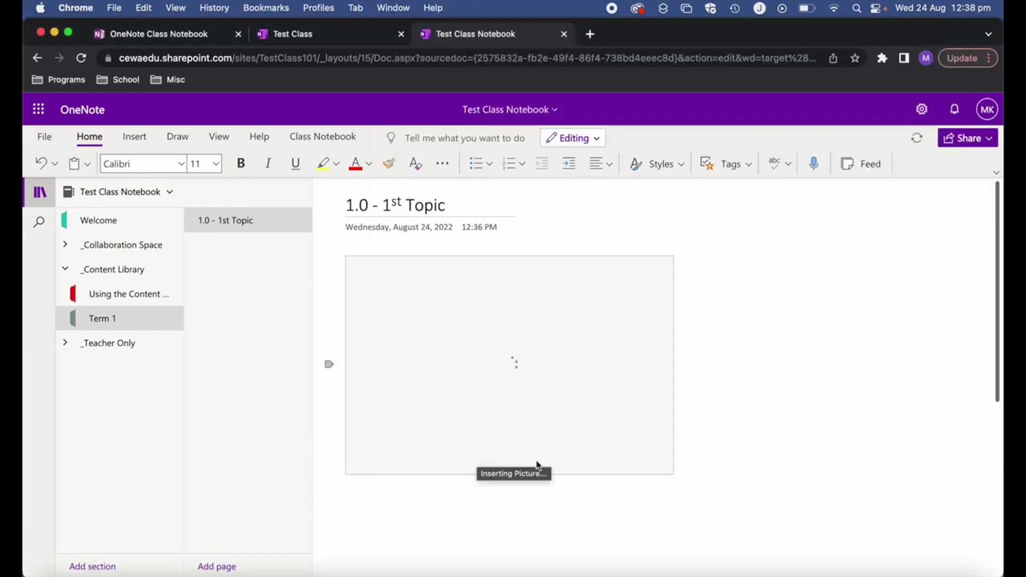
# Attach '7PBL - Introduction.pptx' from the Dock Downloads stack below the picture
pyautogui.click(810, 569)
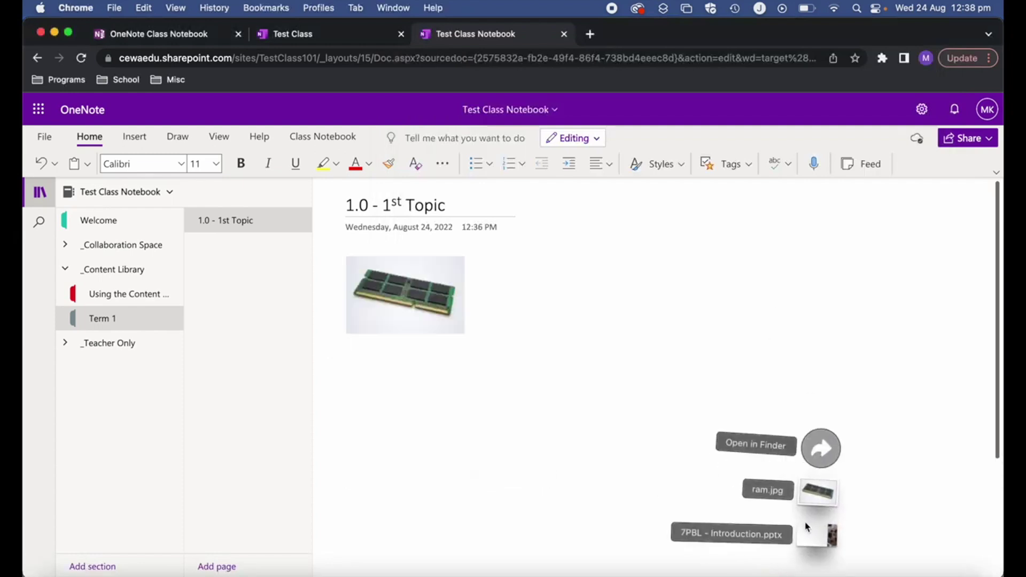
pyautogui.moveTo(810, 532); pyautogui.dragTo(409, 401)
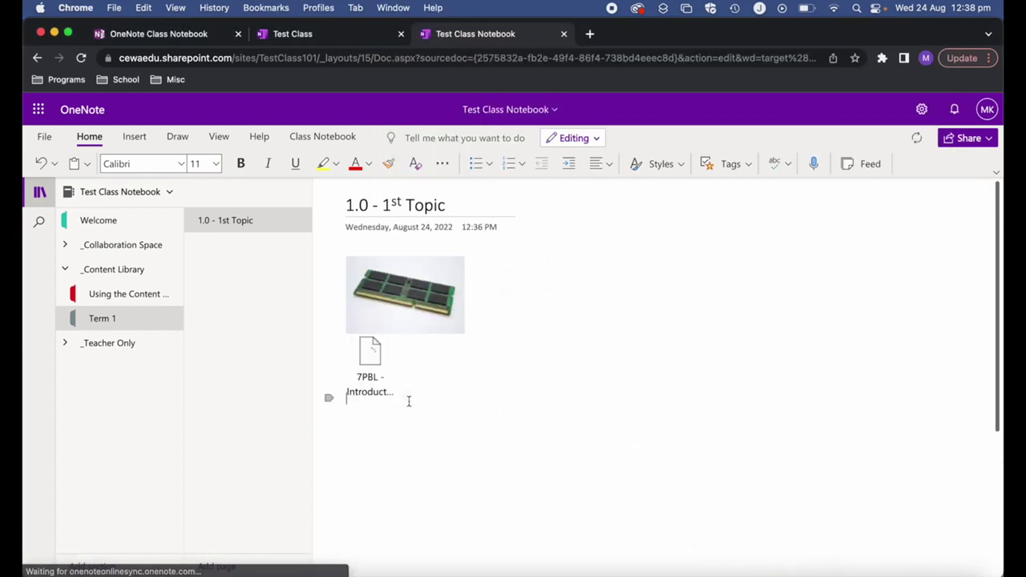
pyautogui.press('Return')
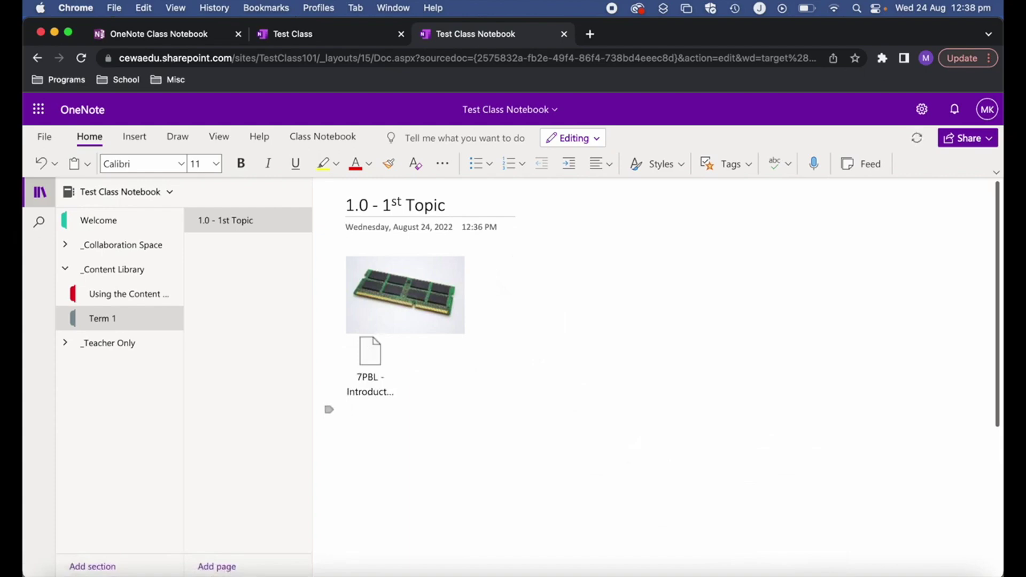
pyautogui.click(981, 567)
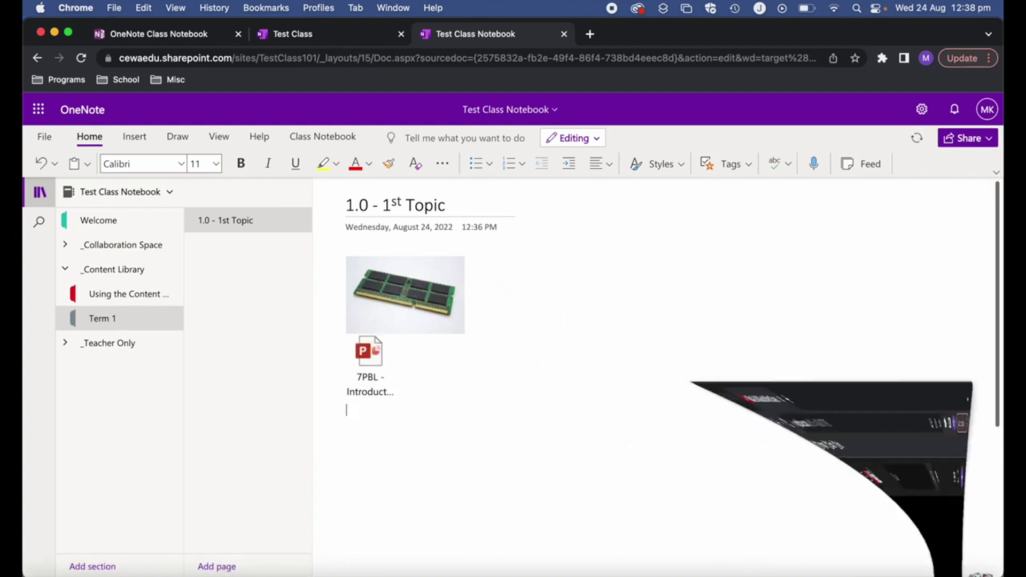
# Paste the 'What Is RAM' YouTube link below the attachment to embed the video
pyautogui.click(435, 59)
pyautogui.press('super+c')
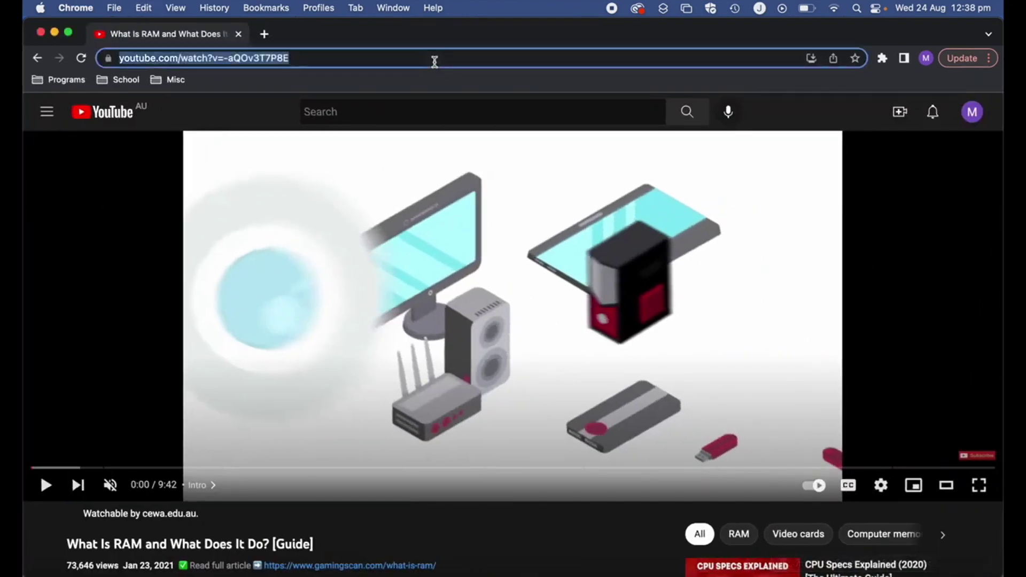
pyautogui.click(54, 33)
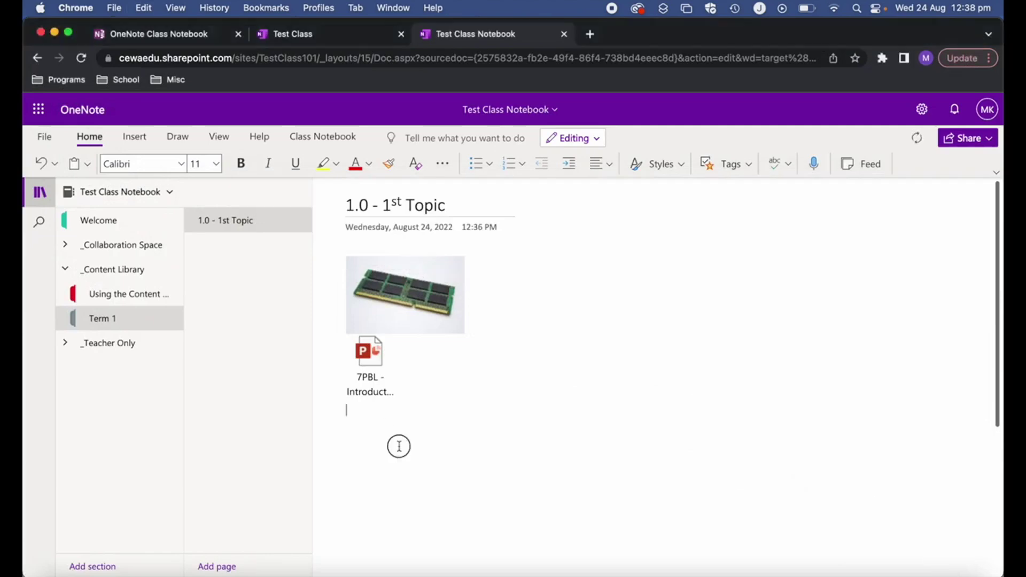
pyautogui.press('super+v')
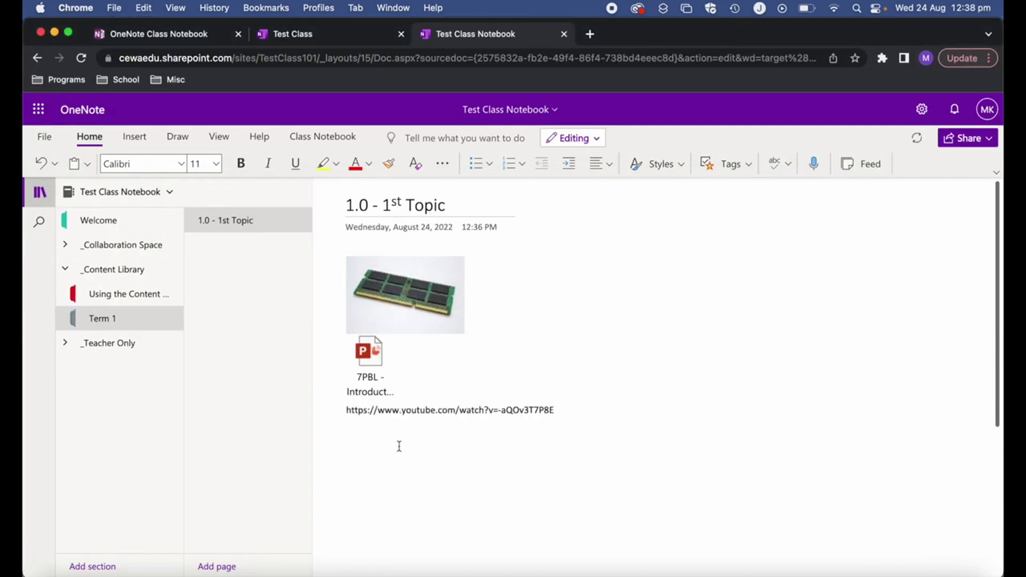
pyautogui.press('Return')
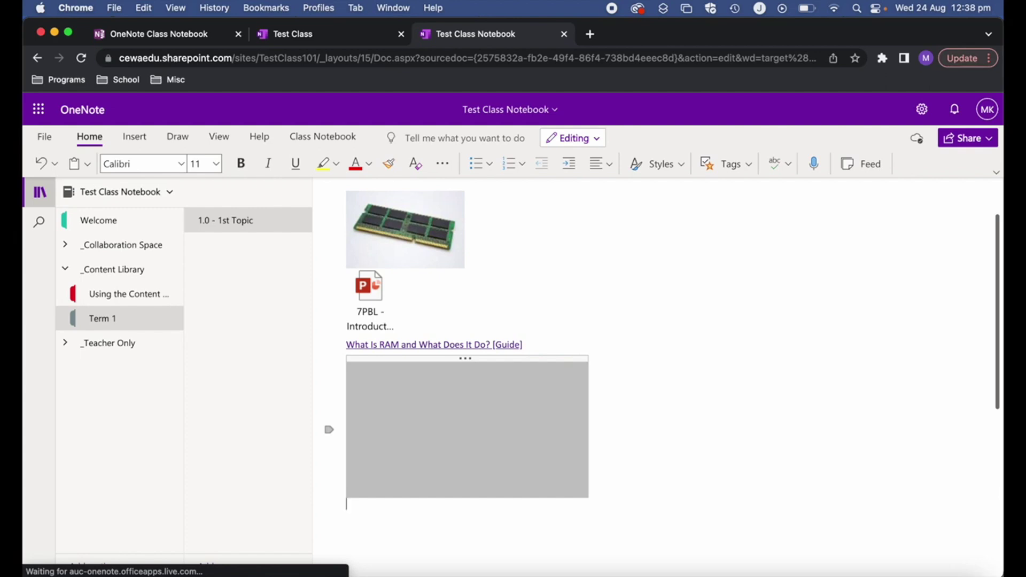
# Select the RAM picture, deselect it, then select the PowerPoint attachment
pyautogui.scroll(2, 488, 342)
pyautogui.click(475, 327)
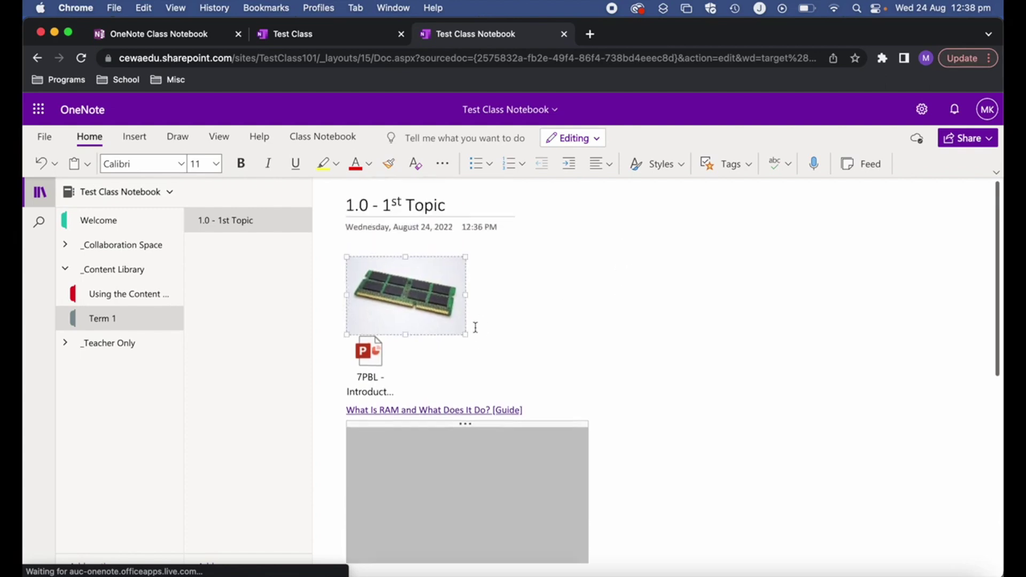
pyautogui.click(590, 330)
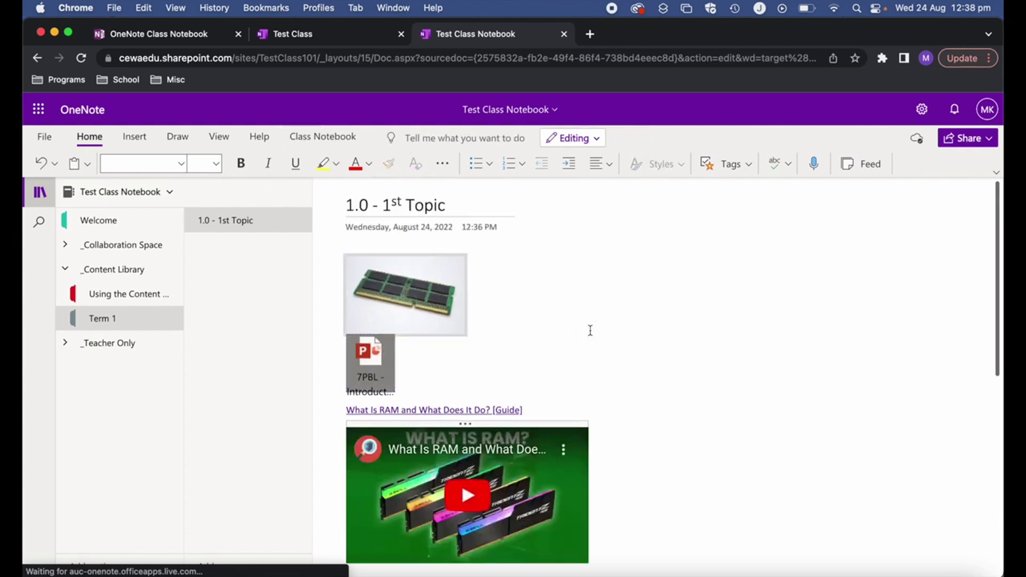
pyautogui.click(403, 368)
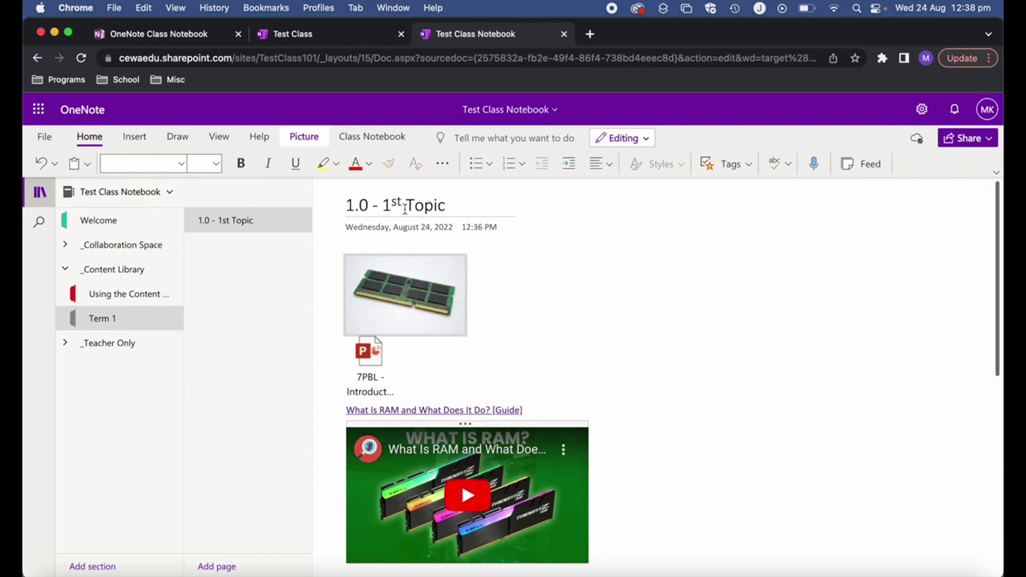
# Expand the _Teacher Only section group and clear the picture selection on the page
pyautogui.click(65, 345)
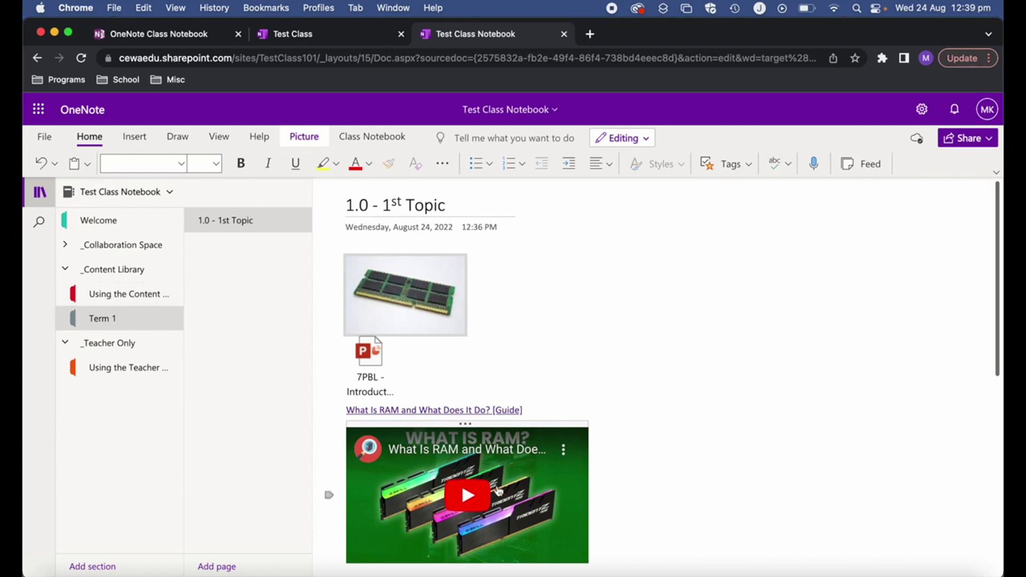
pyautogui.scroll(-3, 328, 493)
pyautogui.click(408, 471)
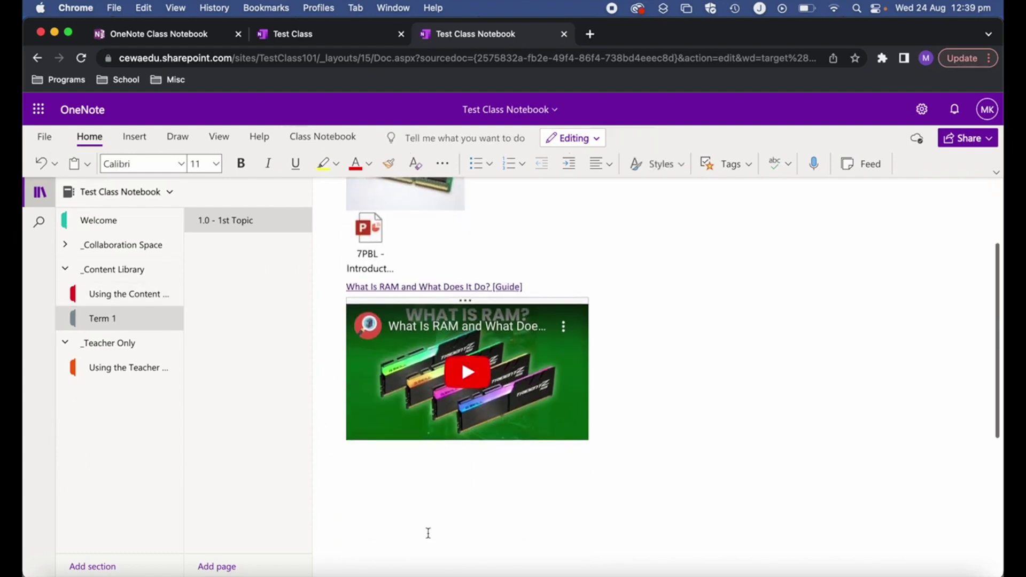
pyautogui.rightClick(245, 220)
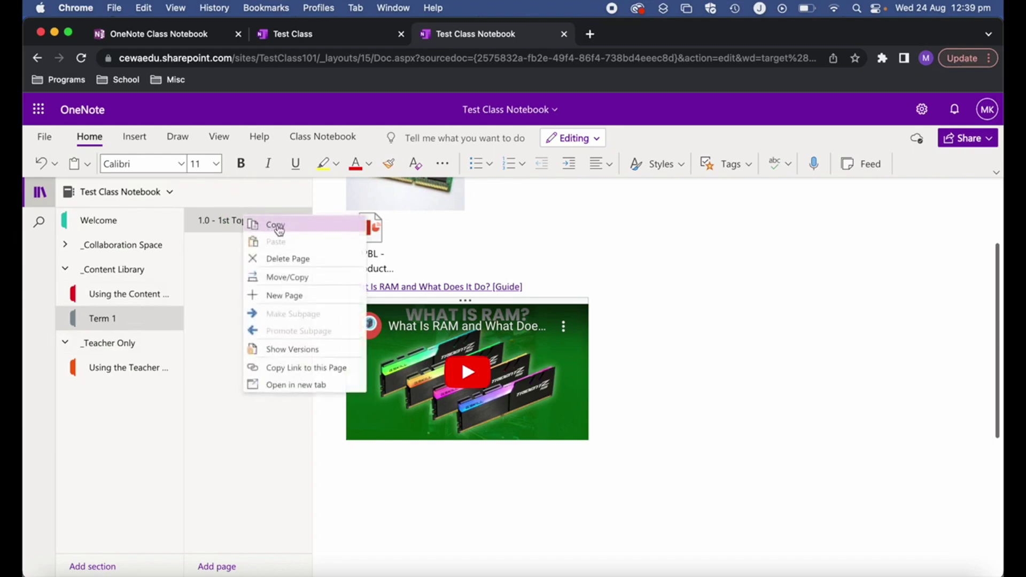
pyautogui.click(106, 448)
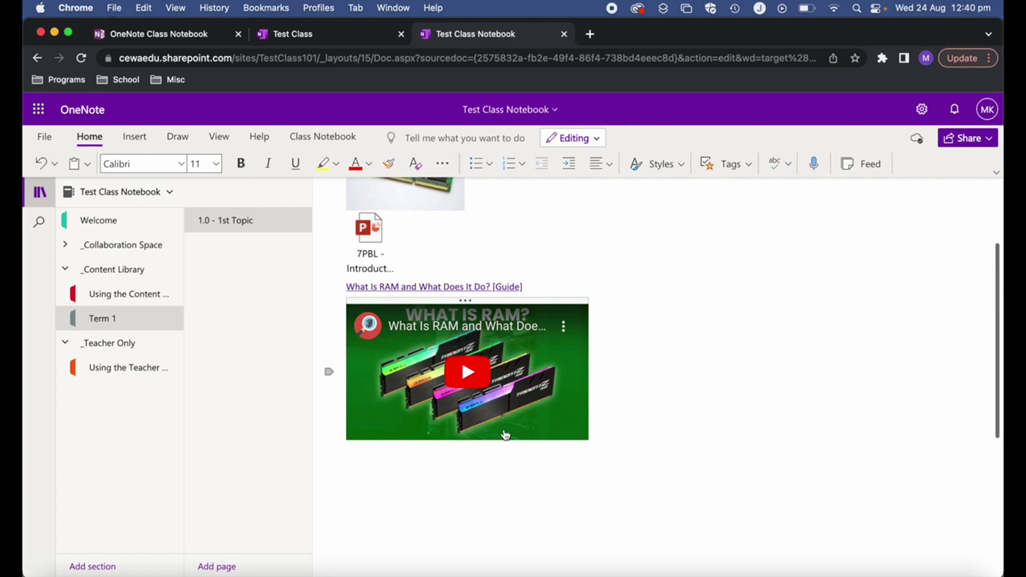
# Expand _Collaboration Space, view its Using the Collaboration Space section, then return to Term 1
pyautogui.click(86, 248)
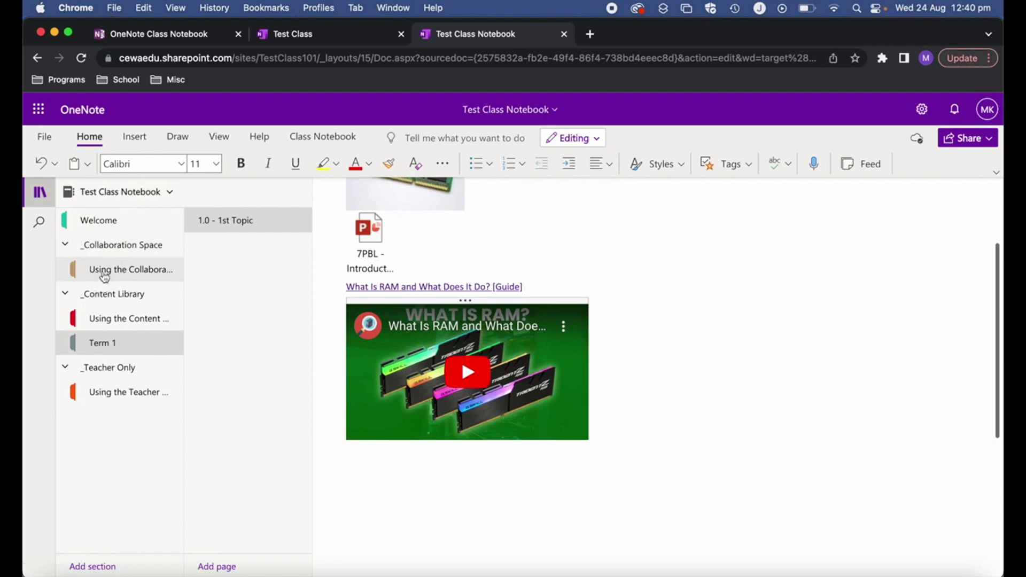
pyautogui.click(104, 276)
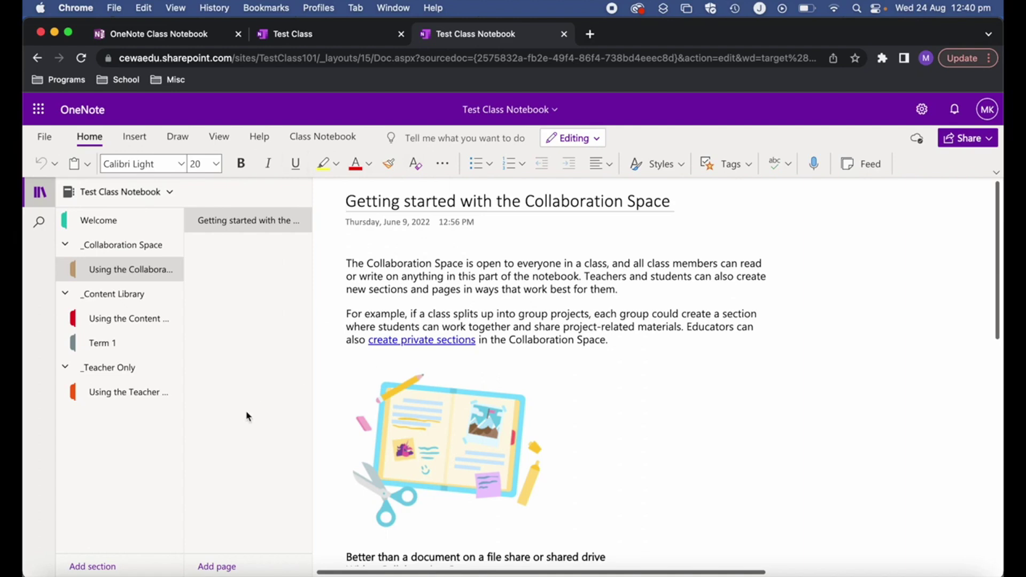
pyautogui.click(98, 343)
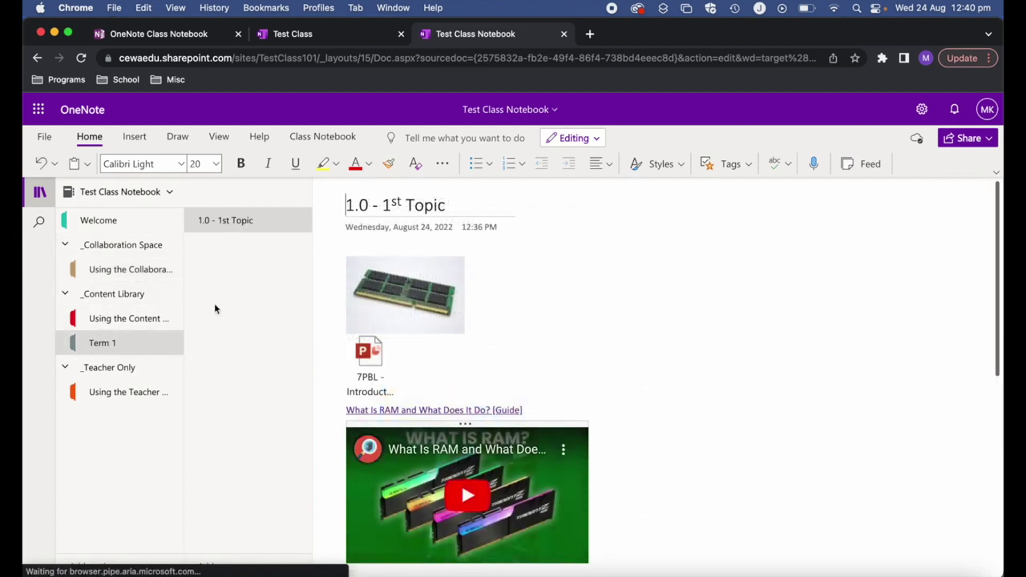